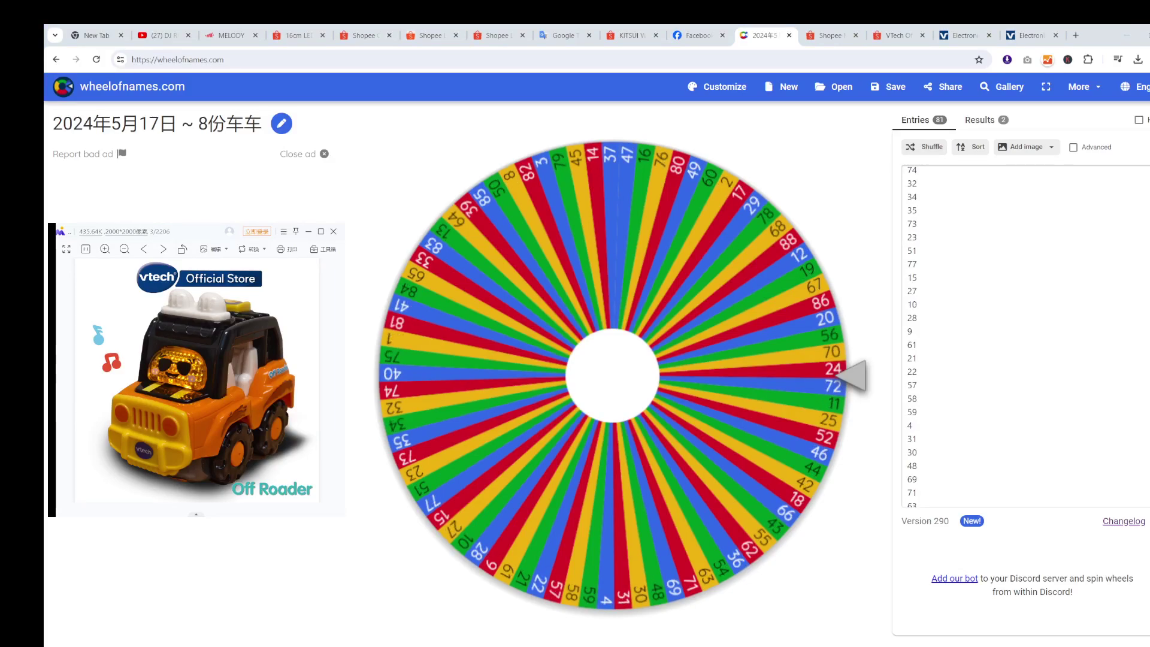
Step: Draw and remove 51, start logging it in the address bar, then spin to 68
{"action": "left_click", "coordinate": [598, 390]}
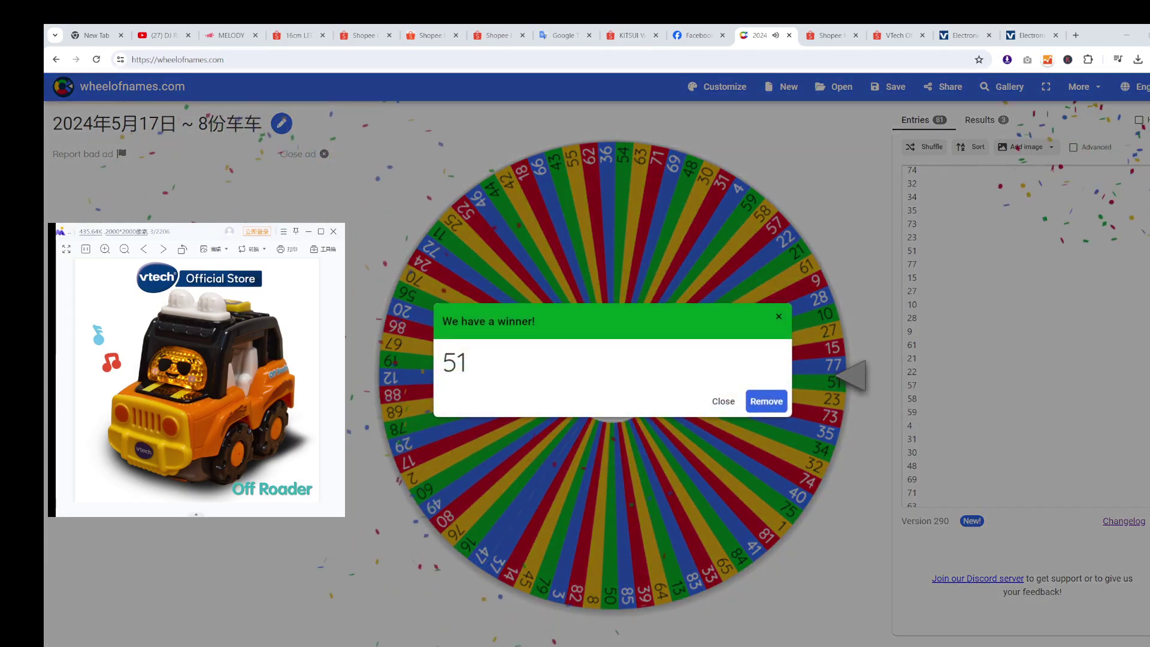
{"action": "key", "text": "Return"}
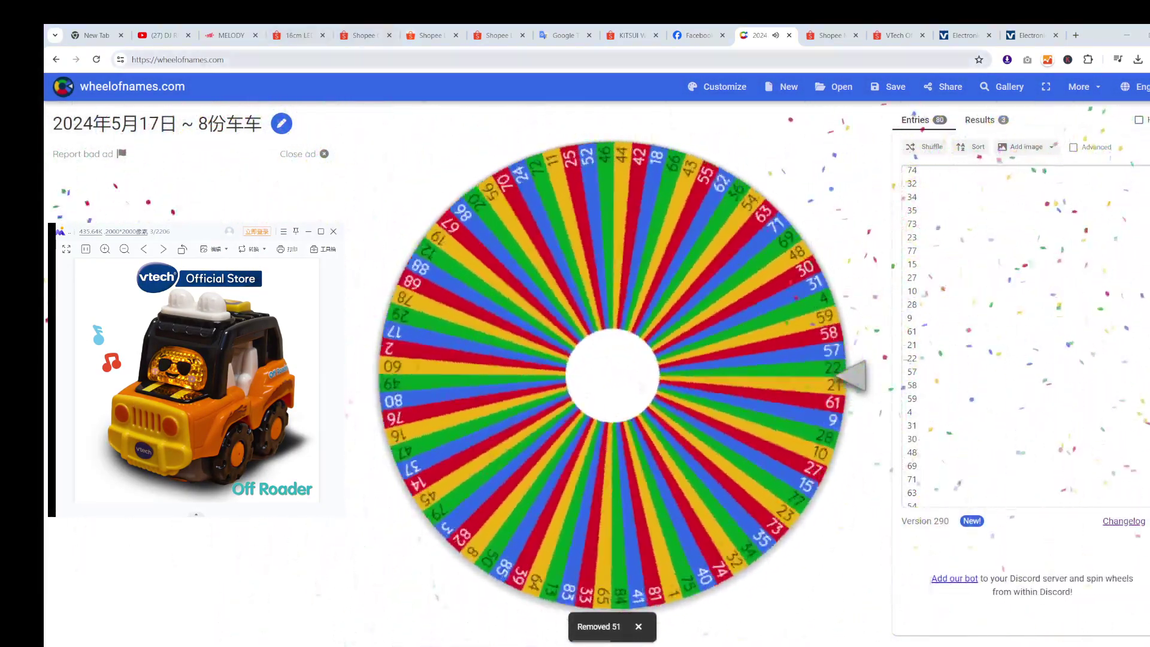
{"action": "key", "text": "ctrl+l"}
{"action": "type", "text": "51"}
{"action": "left_click", "coordinate": [468, 297]}
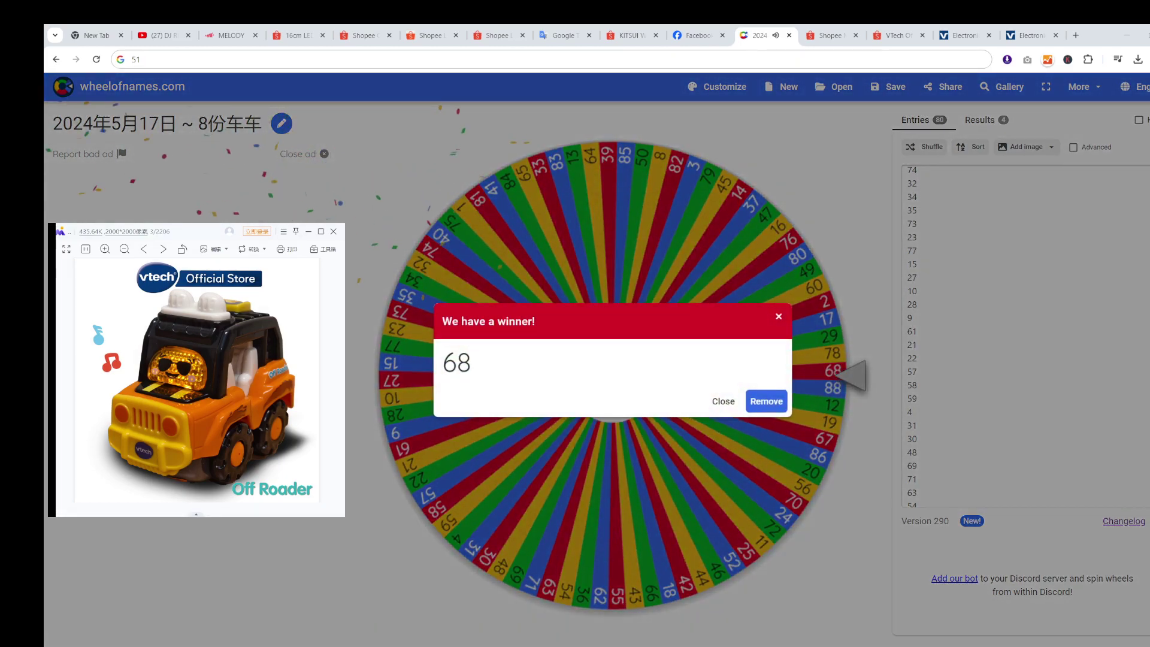
Step: Remove winner 68 from the wheel and update the address-bar log to 51,68
{"action": "left_click", "coordinate": [766, 400]}
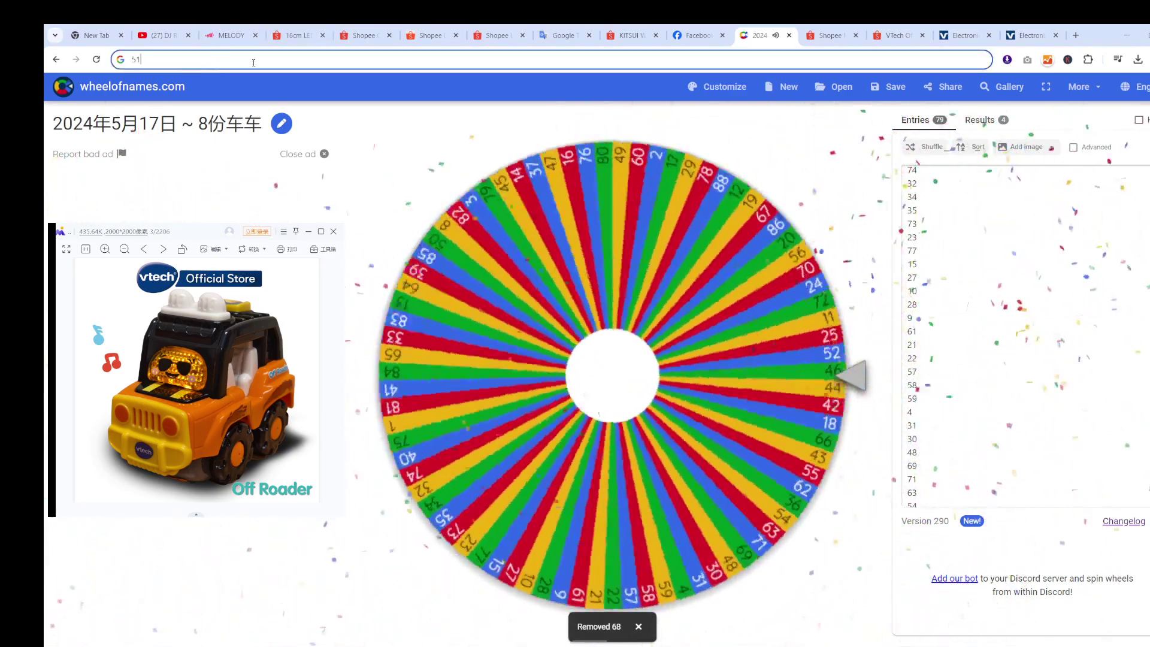
{"action": "type", "text": ", , 68"}
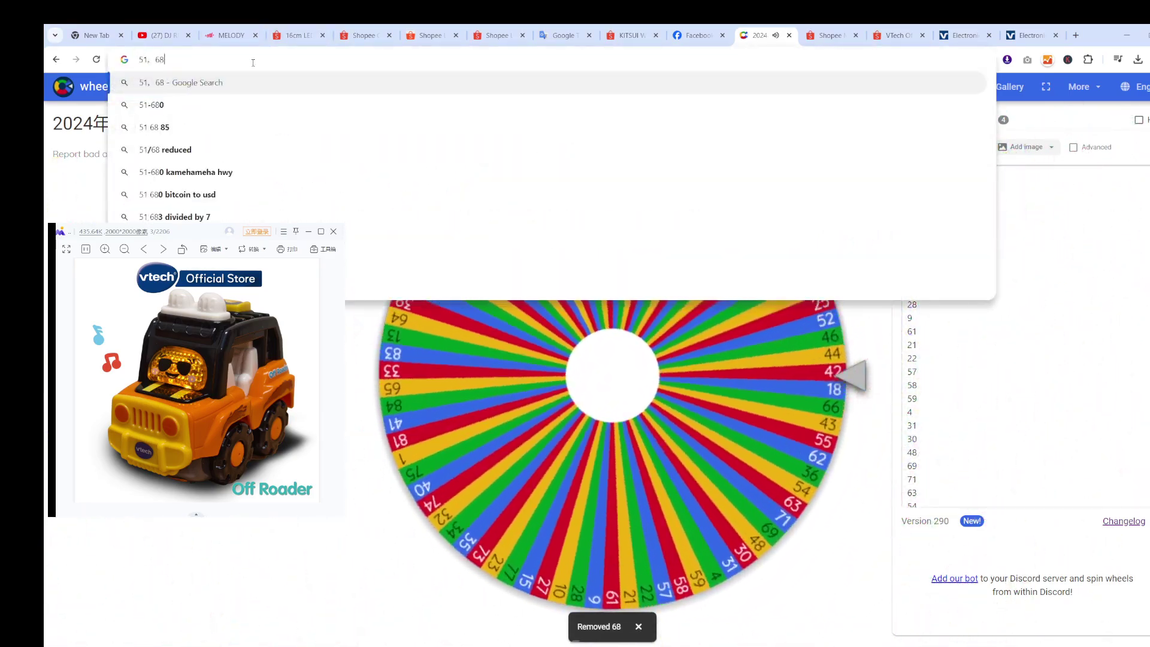
{"action": "key", "text": "BackSpace"}
{"action": "key", "text": "BackSpace"}
{"action": "key", "text": "BackSpace"}
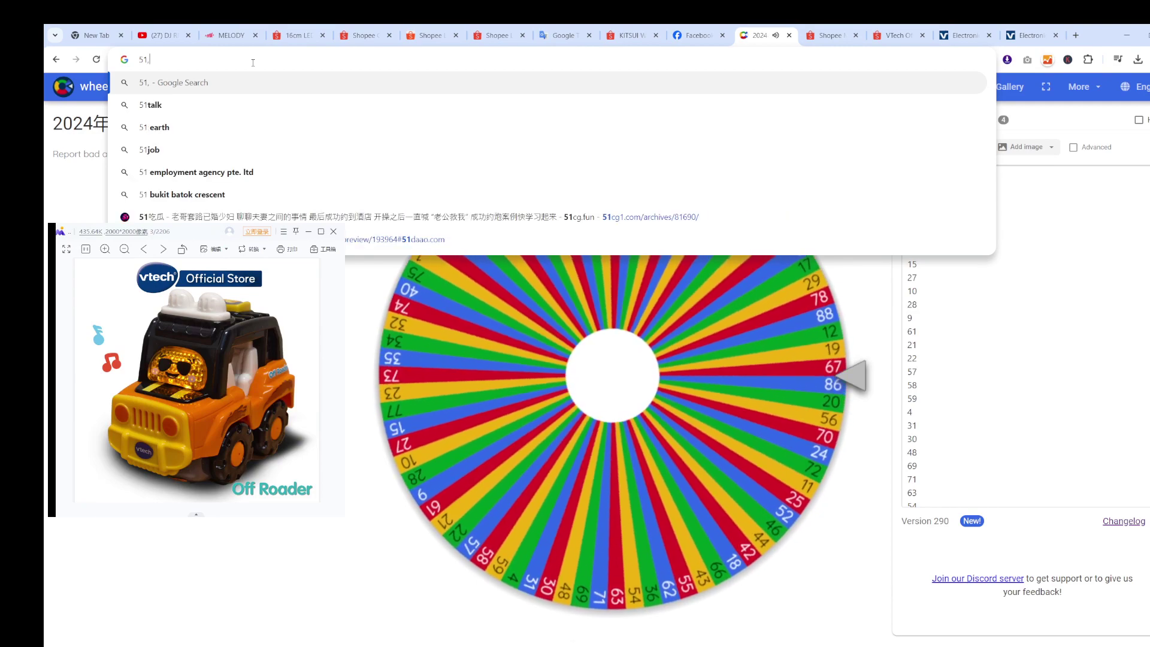
{"action": "type", "text": "51,68"}
{"action": "key", "text": "ctrl+a"}
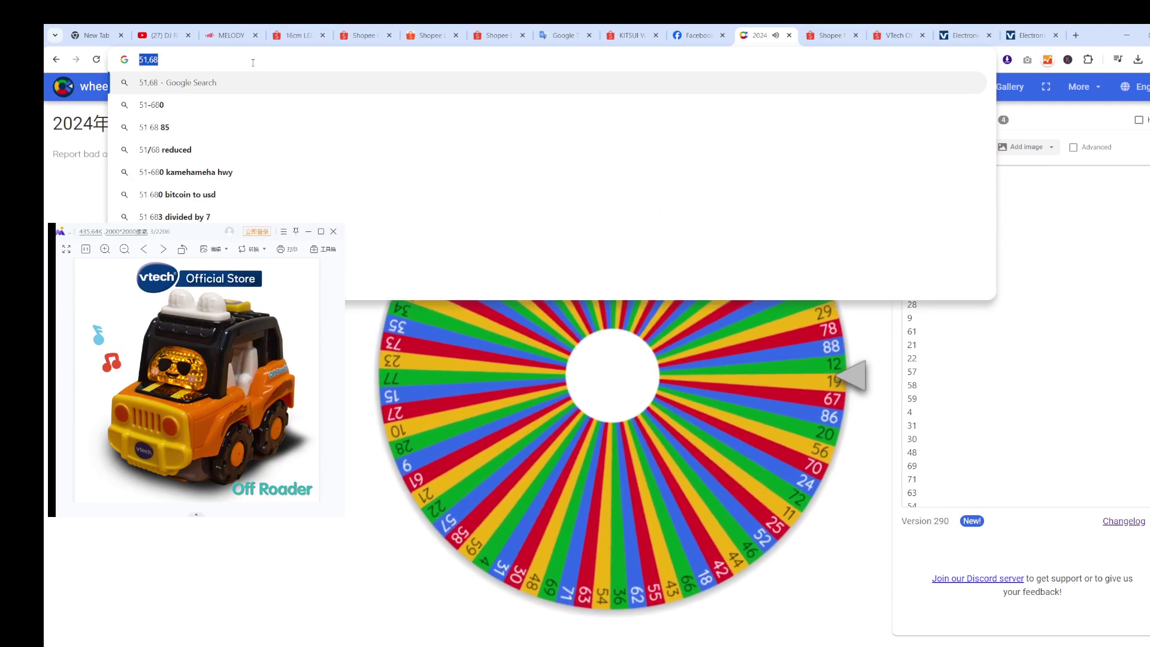
{"action": "key", "text": "Escape"}
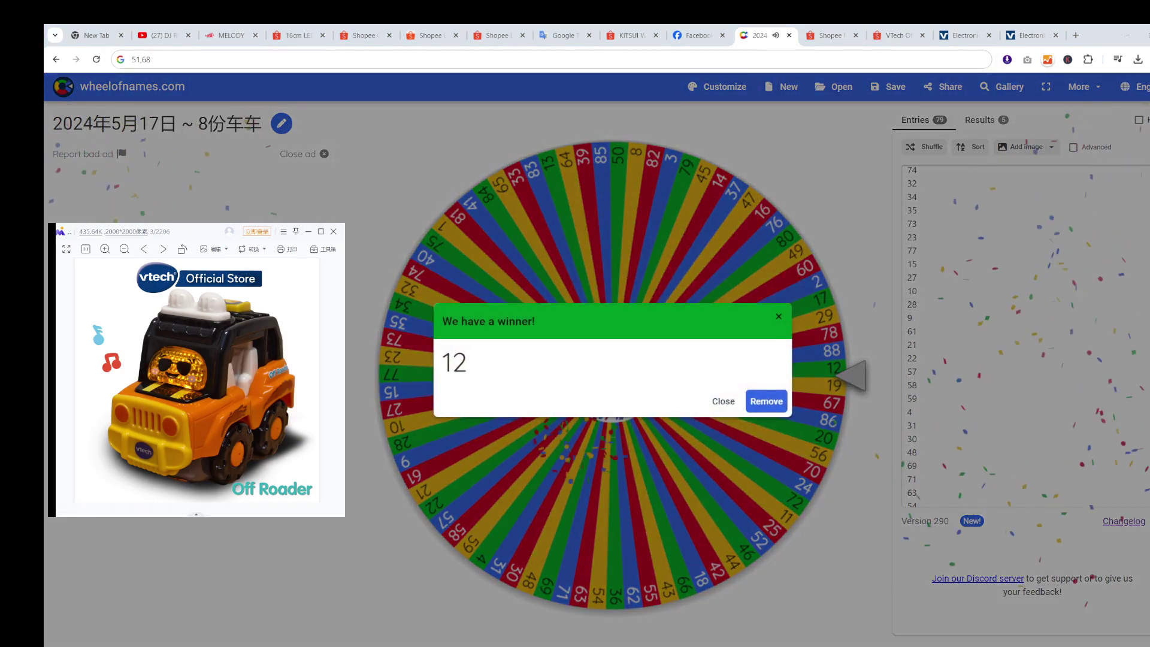
Step: Remove winner 12, spin again to draw 29, and append 12 to the log
{"action": "key", "text": "Return"}
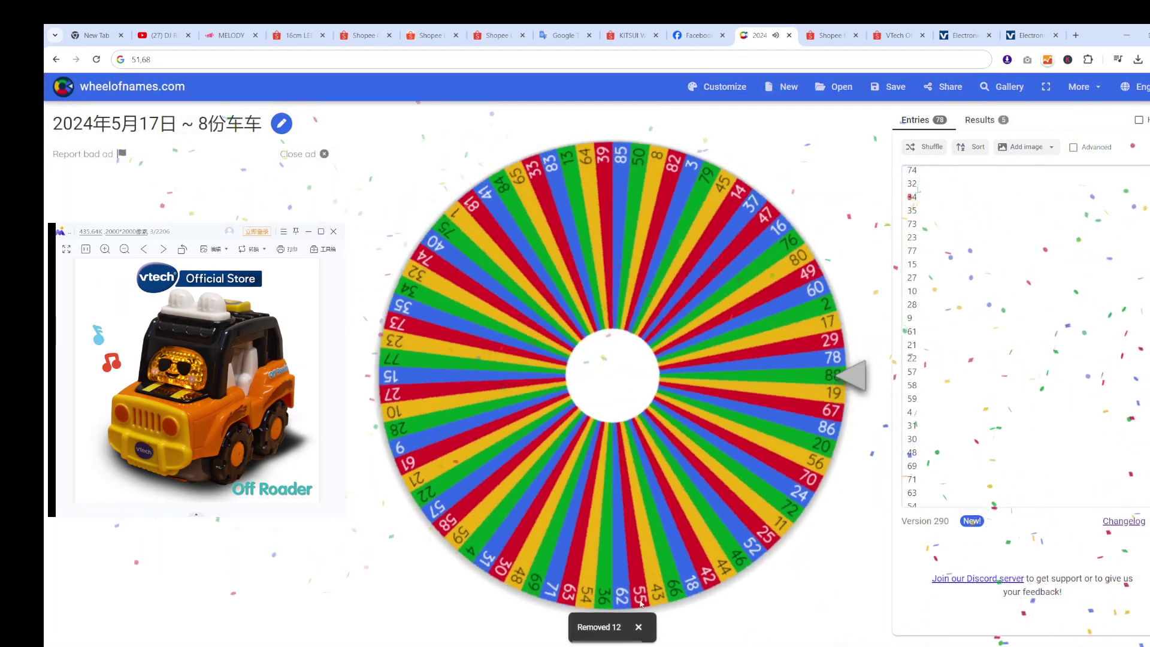
{"action": "key", "text": "ctrl+Return"}
{"action": "left_click", "coordinate": [274, 59]}
{"action": "type", "text": ",12"}
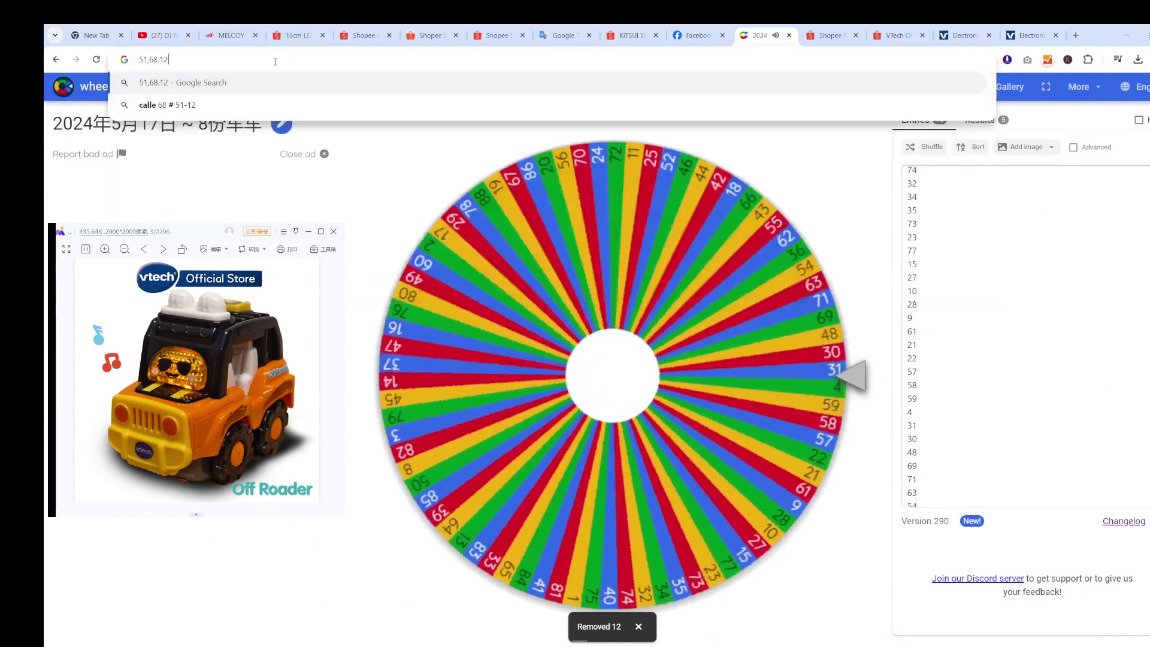
{"action": "left_click", "coordinate": [528, 557]}
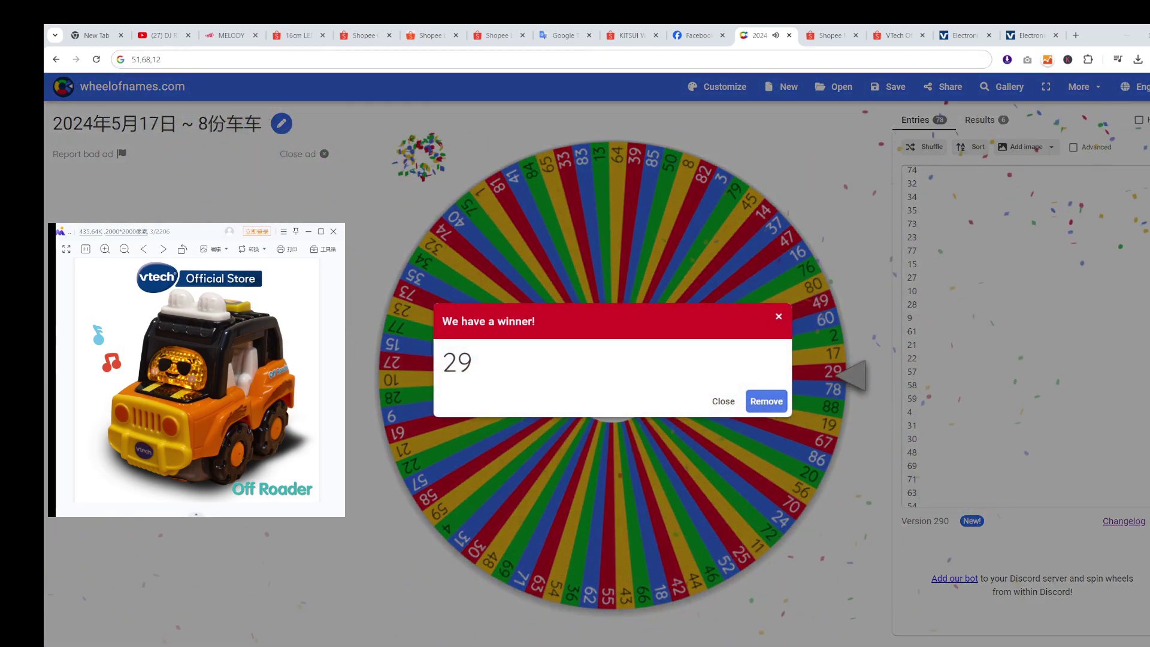
Step: Remove 29 and 2, appending each to the log; the next spin lands on 50
{"action": "left_click", "coordinate": [766, 400]}
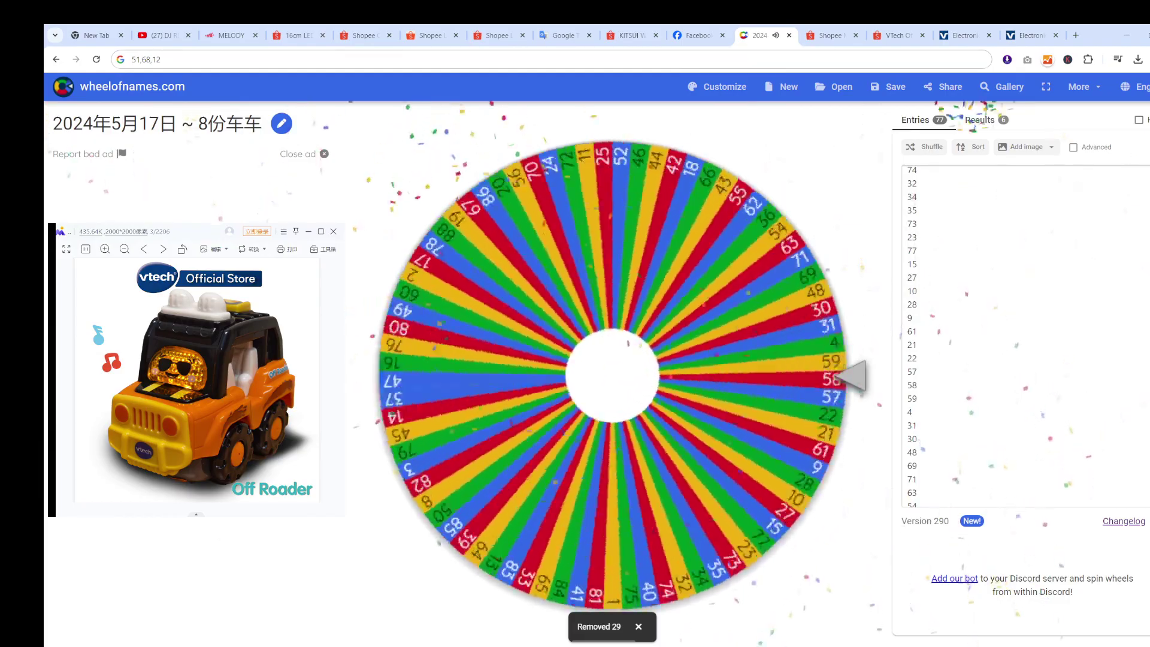
{"action": "left_click", "coordinate": [226, 61]}
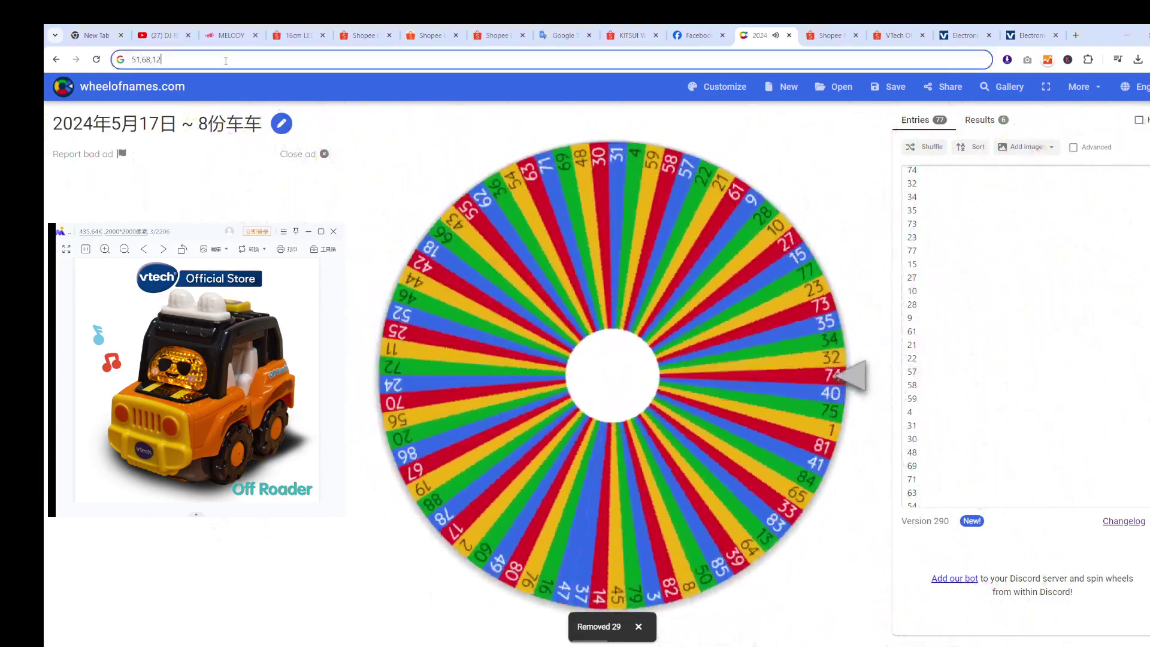
{"action": "type", "text": ",29"}
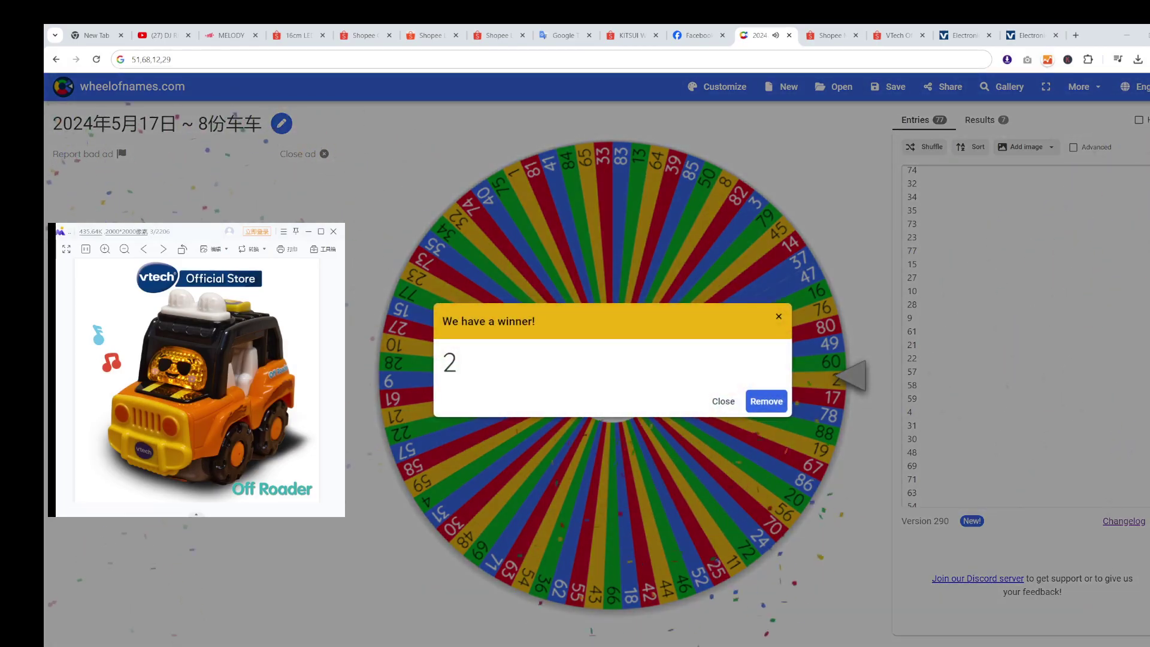
{"action": "left_click", "coordinate": [766, 401]}
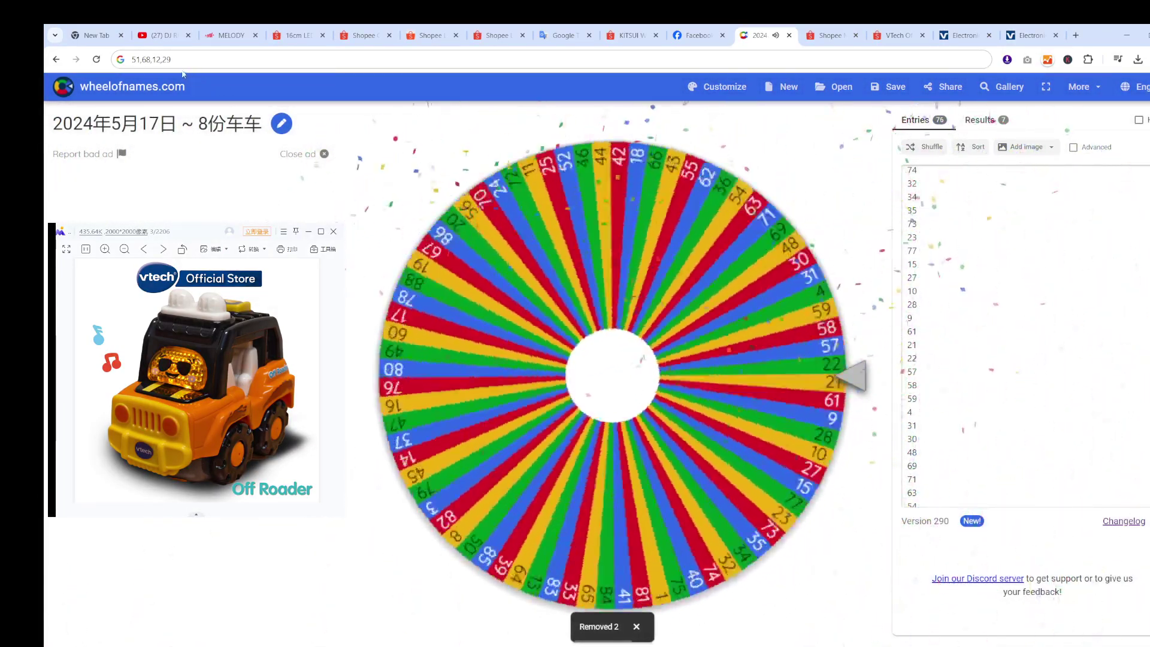
{"action": "type", "text": ",2"}
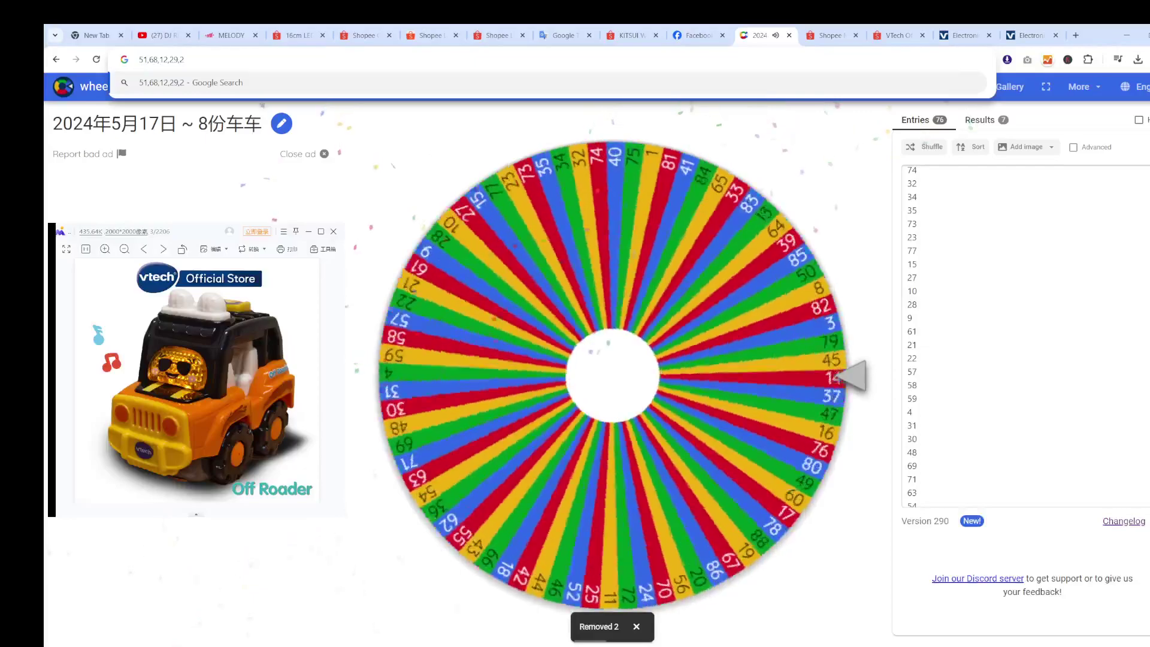
{"action": "key", "text": "Escape"}
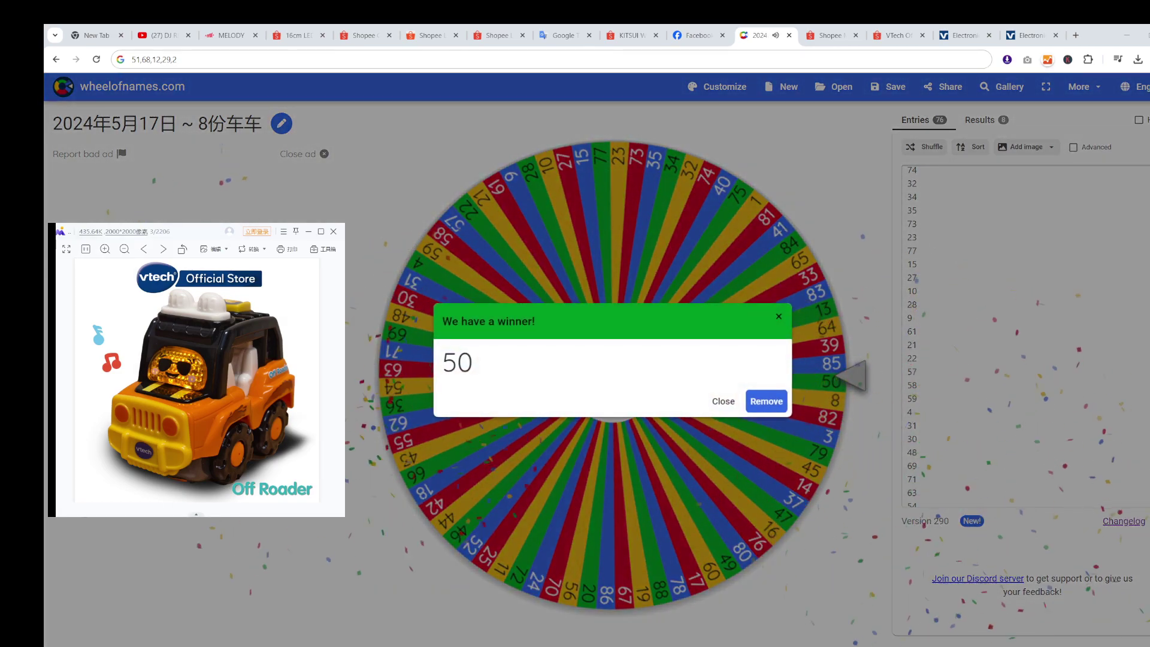
Step: Remove 50 and 9 from the wheel, adding both numbers to the address-bar winners log
{"action": "left_click", "coordinate": [766, 401]}
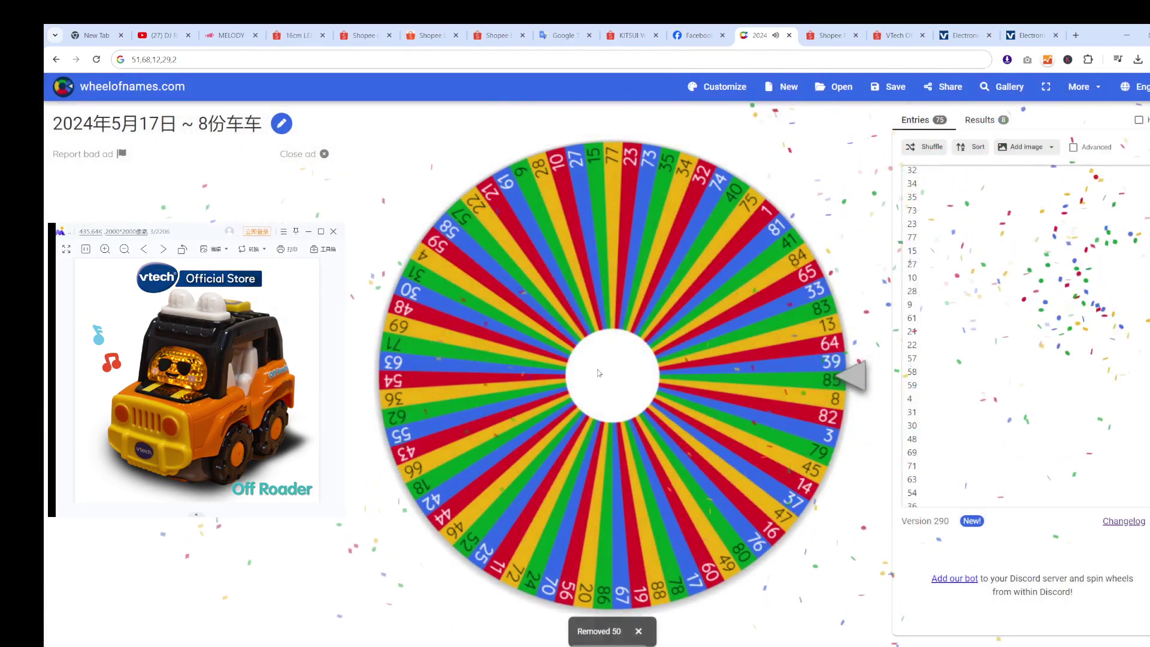
{"action": "type", "text": ",51"}
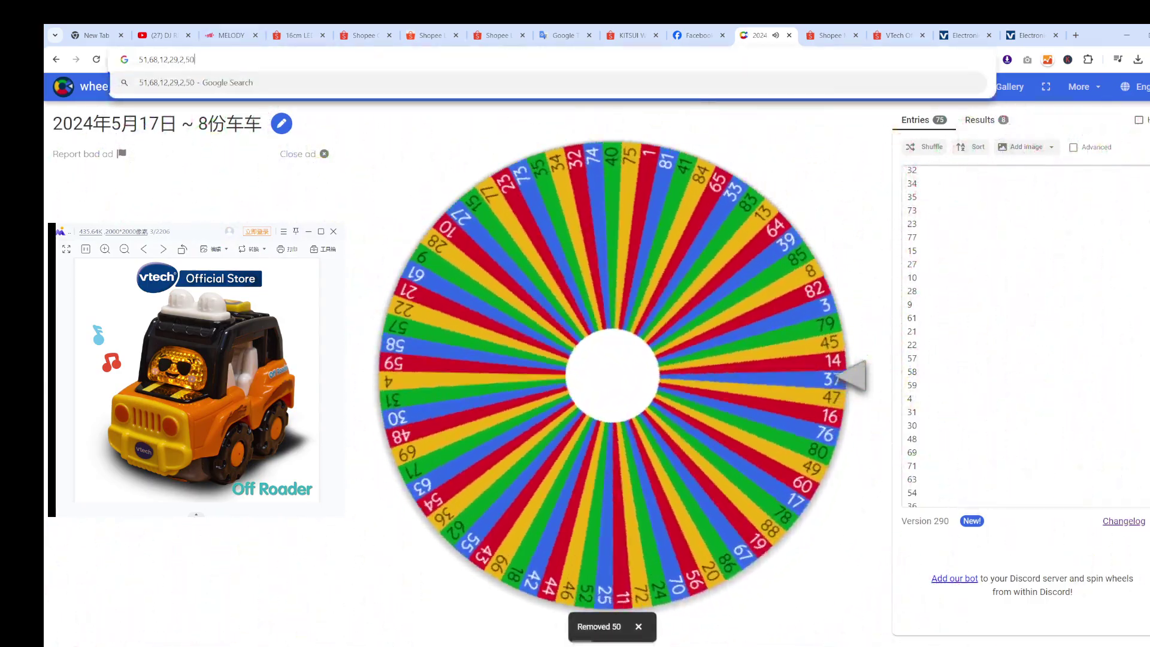
{"action": "key", "text": "Escape"}
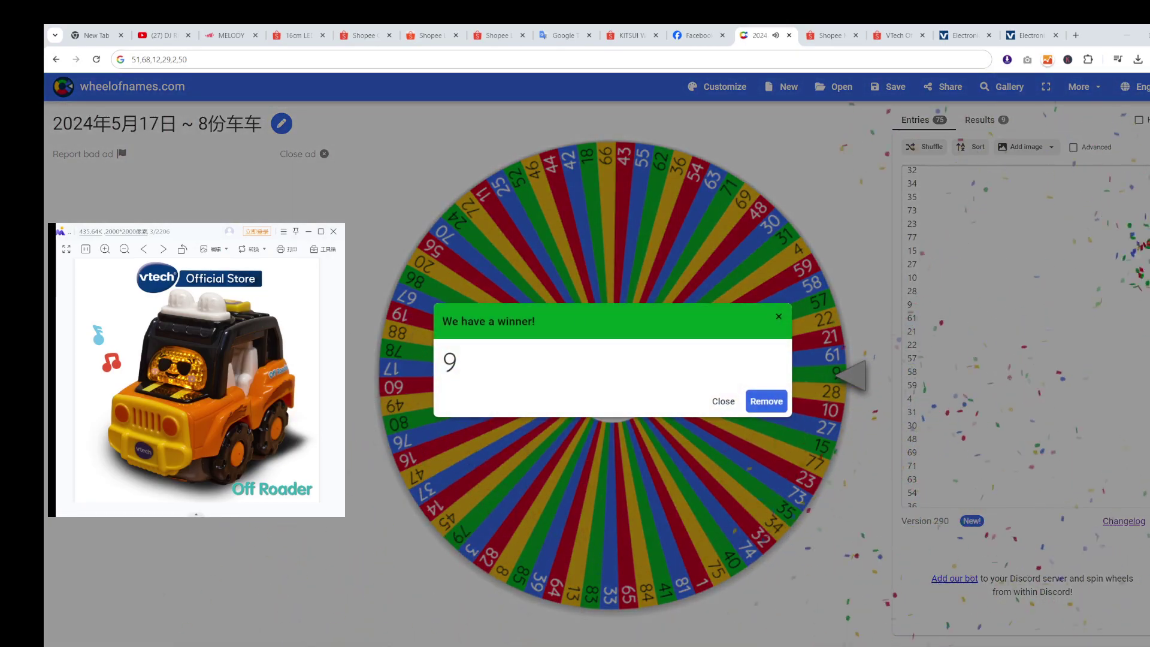
{"action": "left_click", "coordinate": [766, 401]}
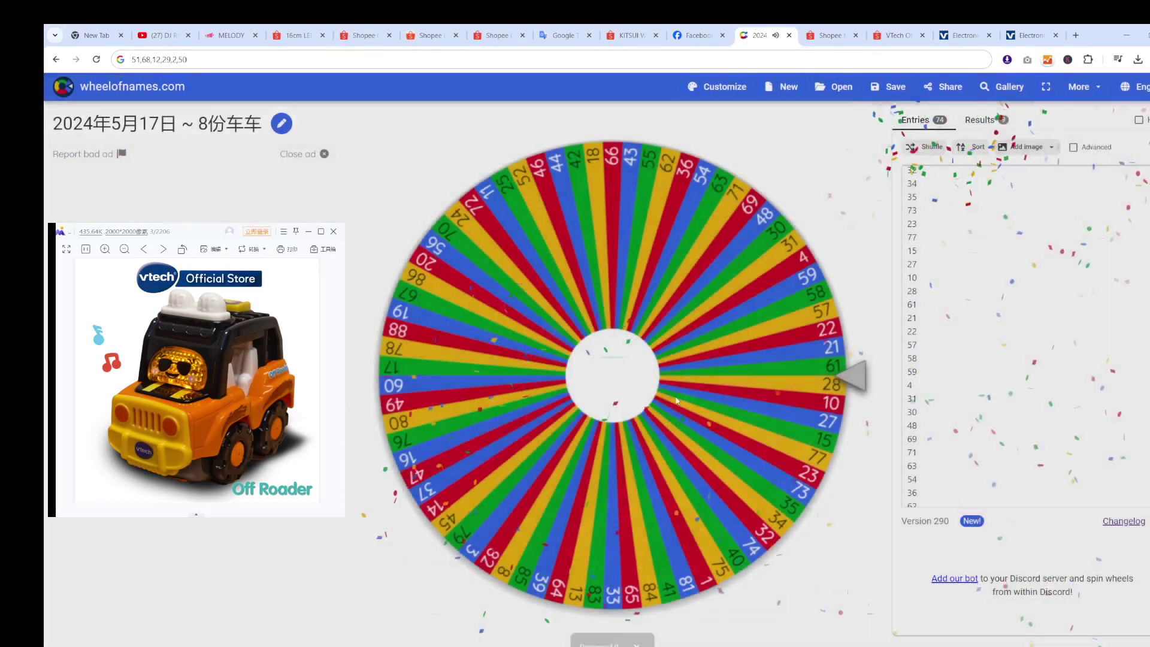
{"action": "left_click", "coordinate": [247, 60]}
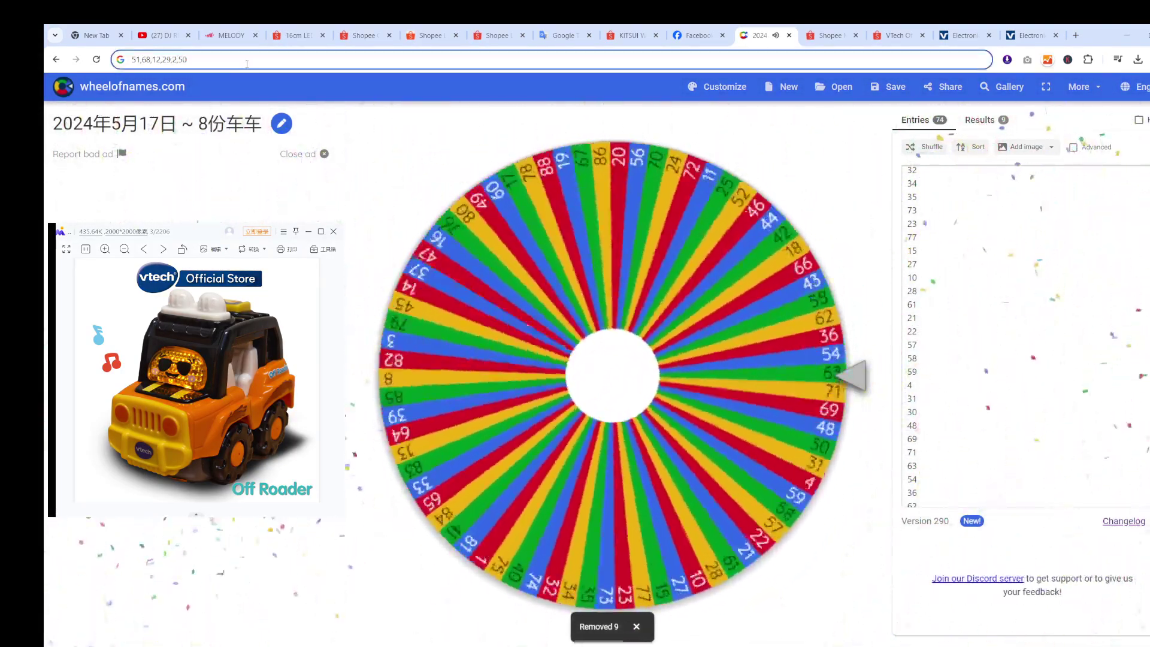
{"action": "type", "text": ",9"}
{"action": "key", "text": "ctrl+a"}
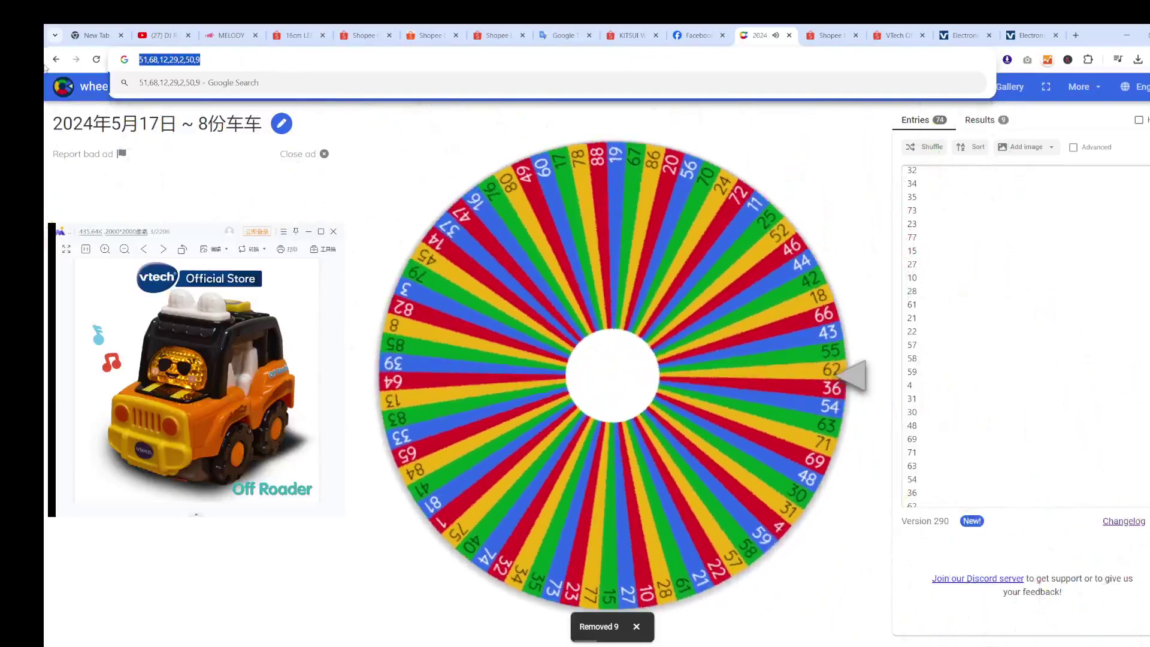
{"action": "key", "text": "alt+Tab"}
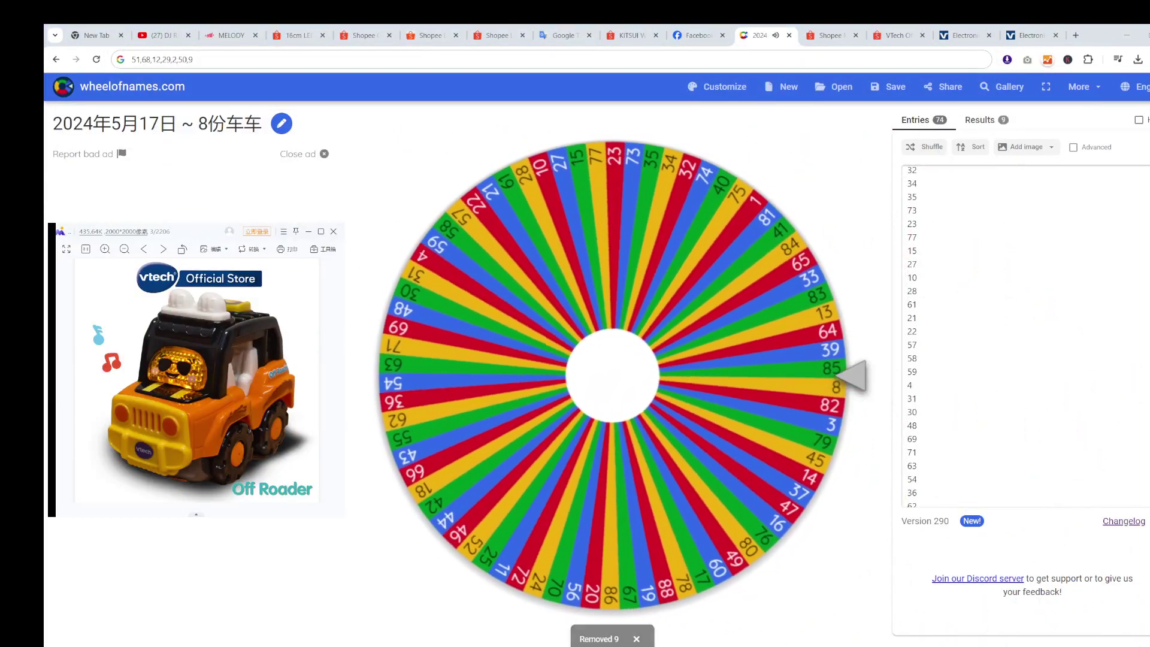